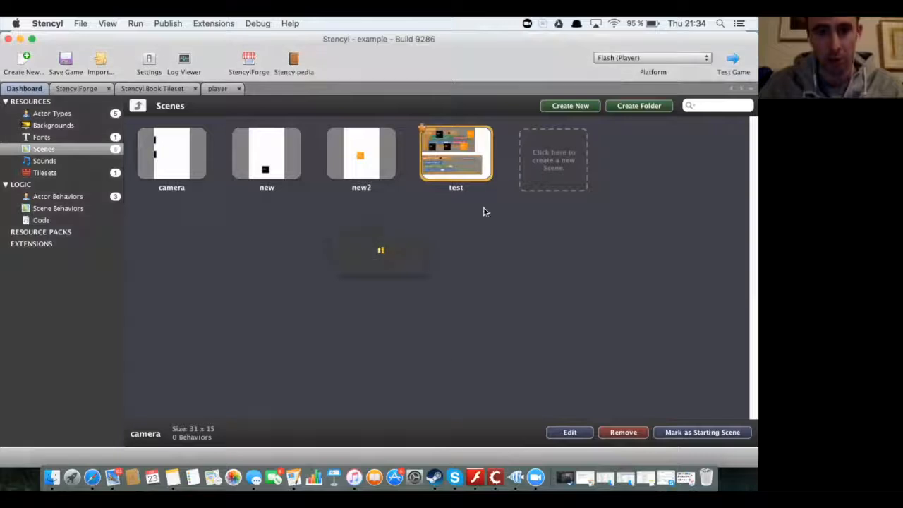
- Lay a full-width row of top-edge dirt tiles along the bottom of scene2 as the ground
{"action": "scroll", "coordinate": [401, 255], "scroll_direction": "down", "scroll_amount": 4}
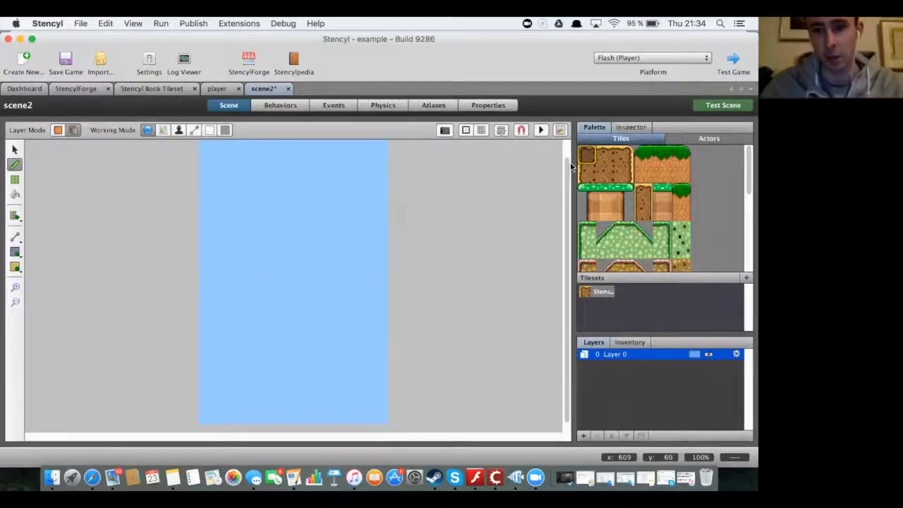
{"action": "left_click_drag", "start_coordinate": [568, 41], "coordinate": [493, 46]}
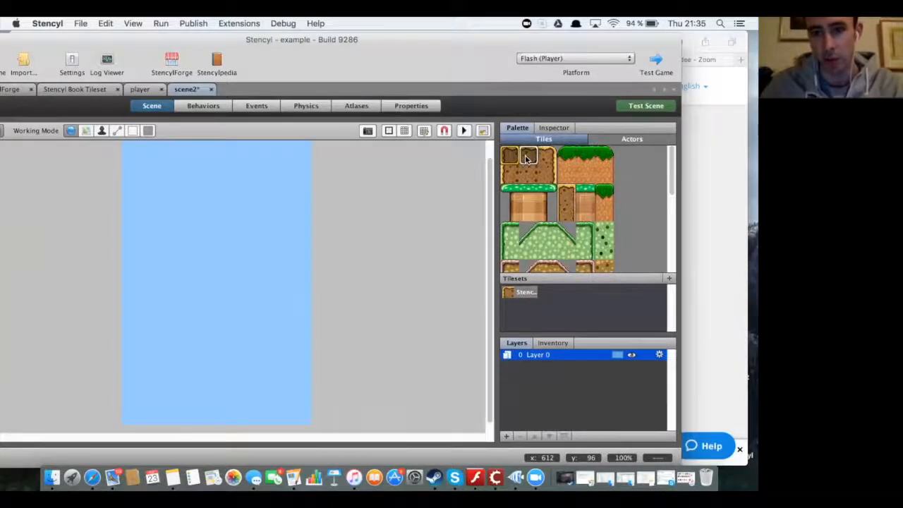
{"action": "left_click", "coordinate": [527, 158]}
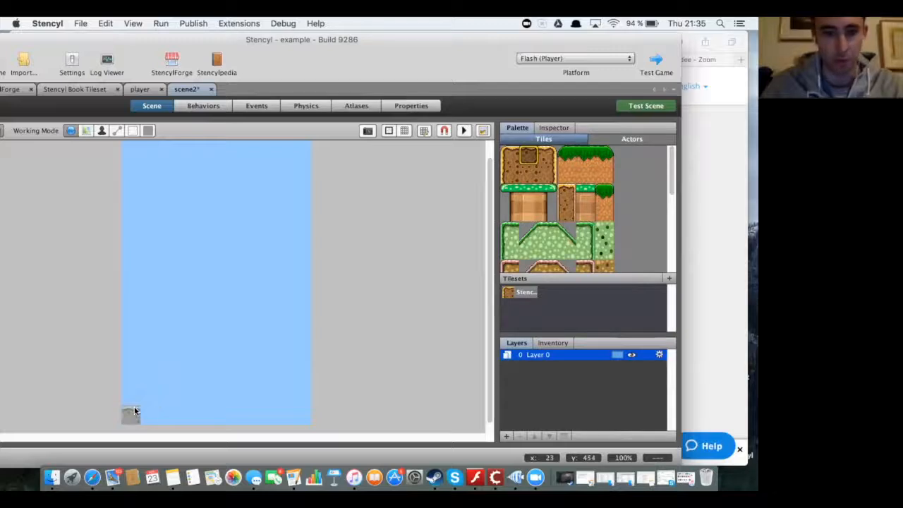
{"action": "left_click_drag", "start_coordinate": [129, 416], "coordinate": [306, 415]}
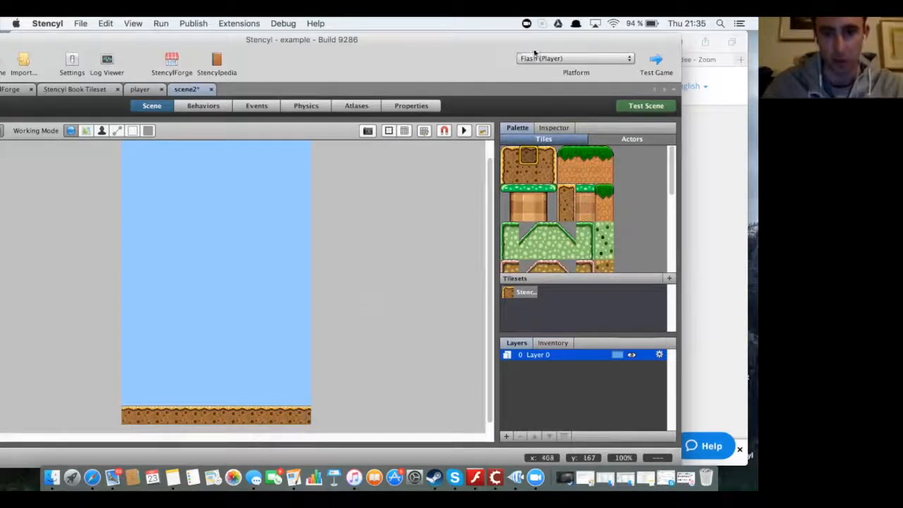
{"action": "double_click", "coordinate": [480, 52]}
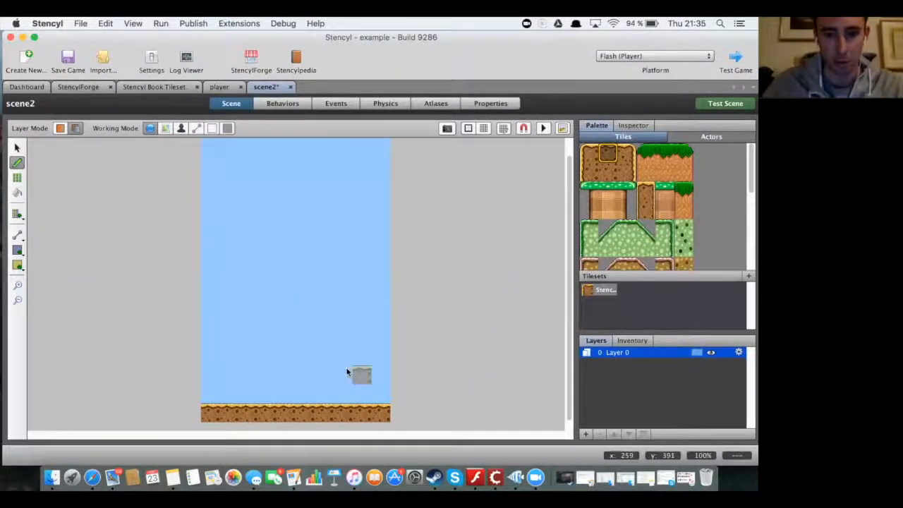
- Paint three dirt platforms above the ground: three tiles low on the right edge, four mid-height on the left, three higher on the right
{"action": "left_click_drag", "start_coordinate": [349, 372], "coordinate": [385, 372]}
{"action": "left_click_drag", "start_coordinate": [268, 317], "coordinate": [216, 316]}
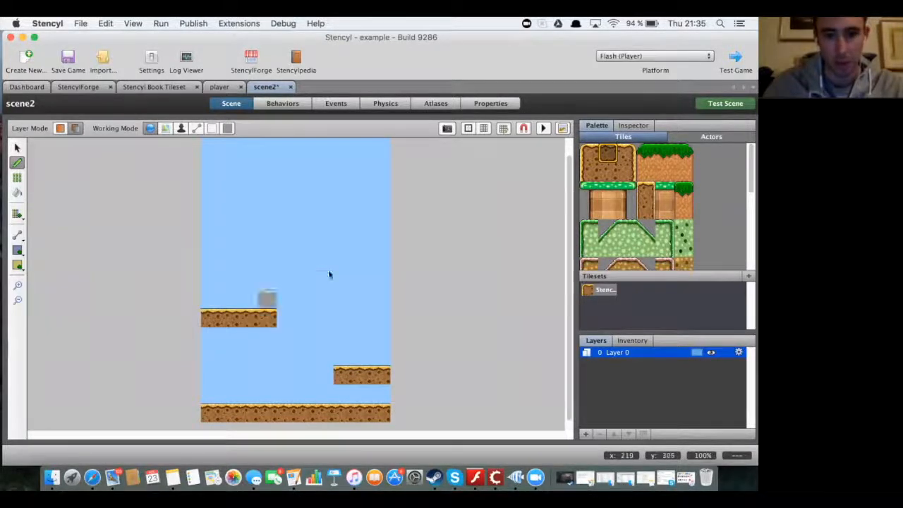
{"action": "left_click_drag", "start_coordinate": [342, 243], "coordinate": [384, 243]}
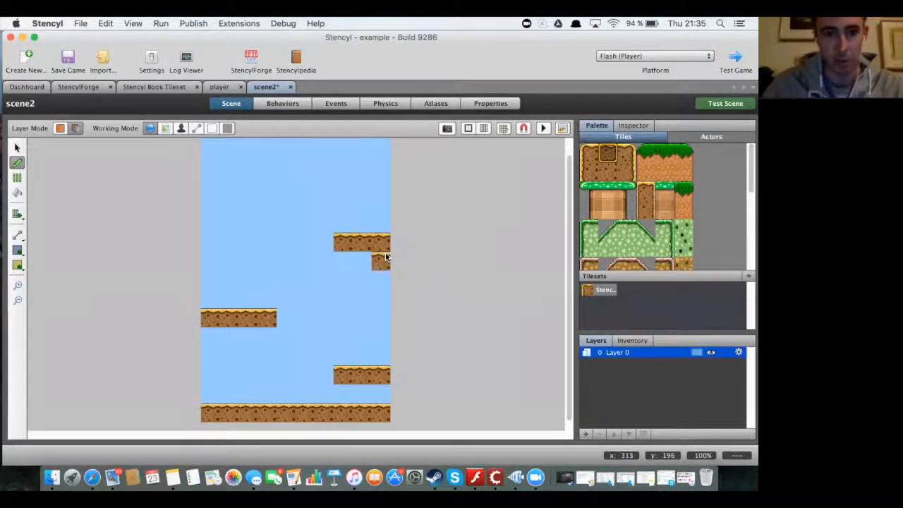
{"action": "left_click", "coordinate": [17, 148]}
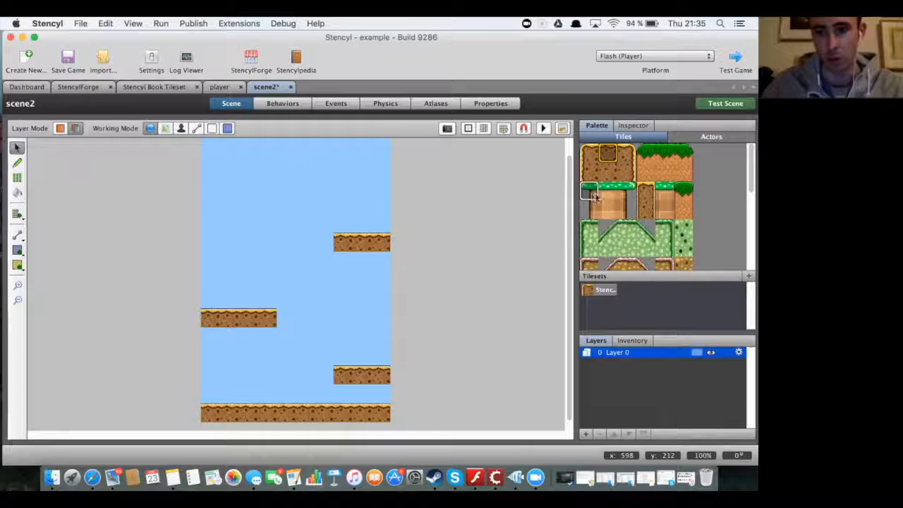
{"action": "left_click", "coordinate": [620, 244]}
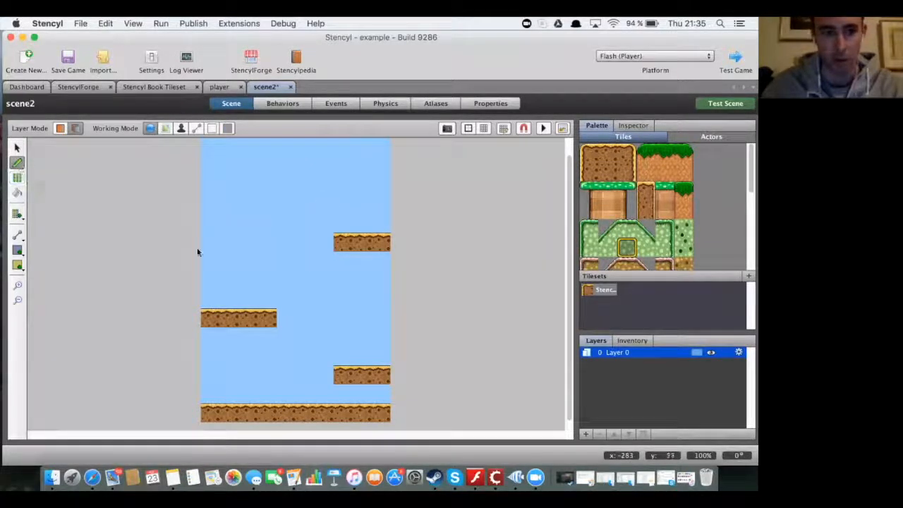
{"action": "left_click", "coordinate": [605, 244]}
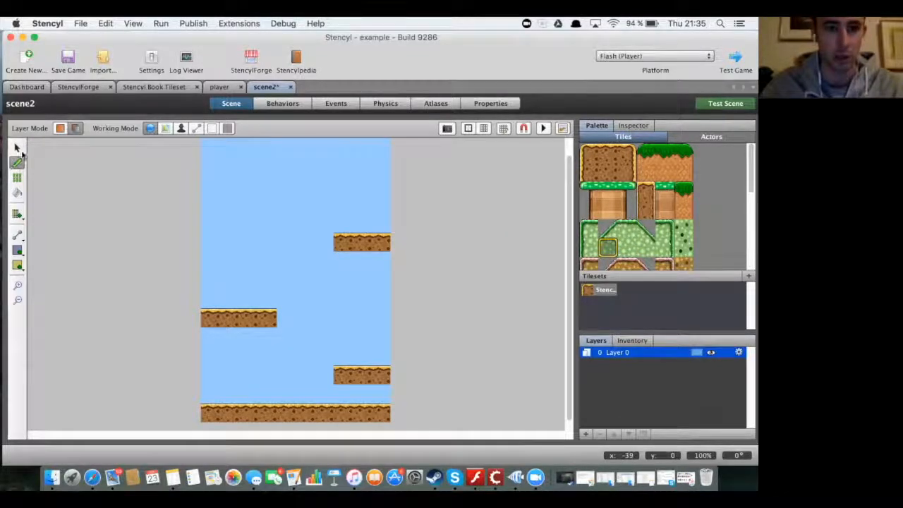
- Place the player actor on the left platform and adjust its position to about (60, 222)
{"action": "left_click_drag", "start_coordinate": [546, 51], "coordinate": [399, 44]}
{"action": "left_click", "coordinate": [557, 137]}
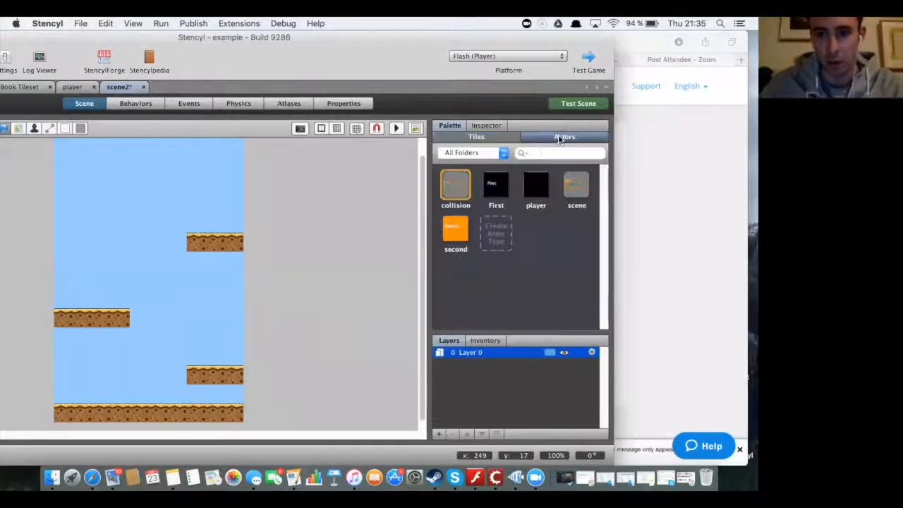
{"action": "left_click", "coordinate": [534, 189]}
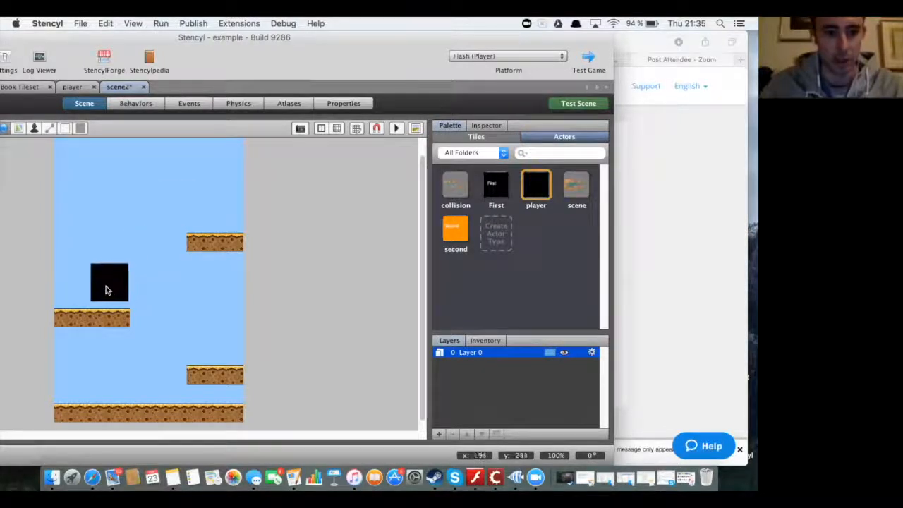
{"action": "left_click", "coordinate": [106, 291]}
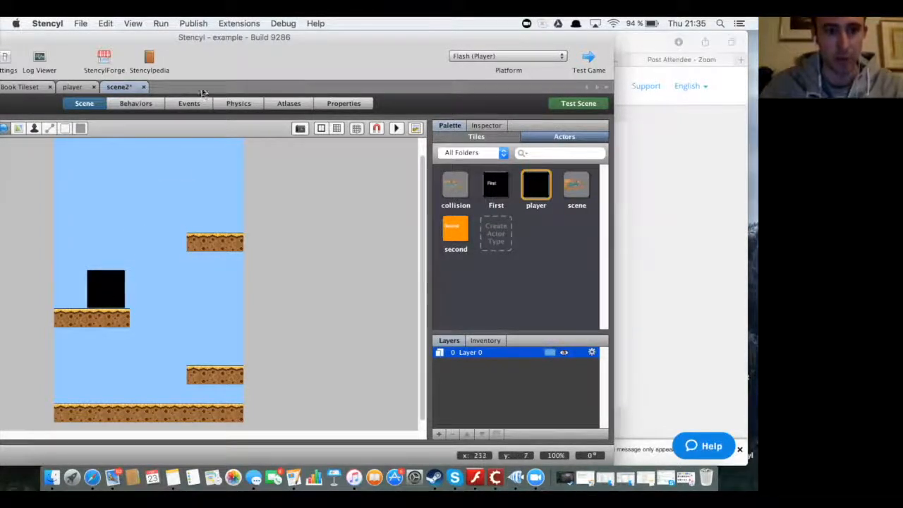
{"action": "left_click_drag", "start_coordinate": [159, 39], "coordinate": [318, 35]}
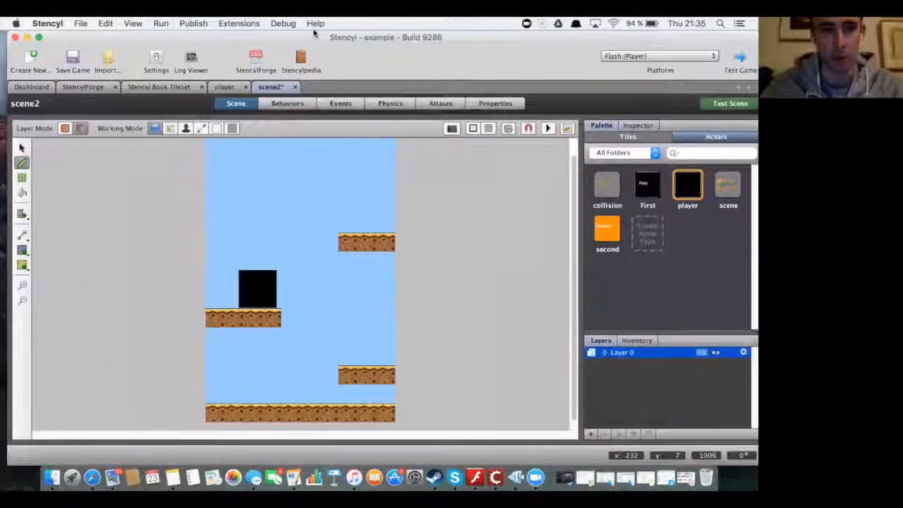
{"action": "left_click", "coordinate": [20, 148]}
{"action": "mouse_move", "coordinate": [258, 289]}
{"action": "left_mouse_down"}
{"action": "mouse_move", "coordinate": [279, 260]}
{"action": "mouse_move", "coordinate": [256, 255]}
{"action": "mouse_move", "coordinate": [275, 257]}
{"action": "mouse_move", "coordinate": [258, 282]}
{"action": "left_mouse_up"}
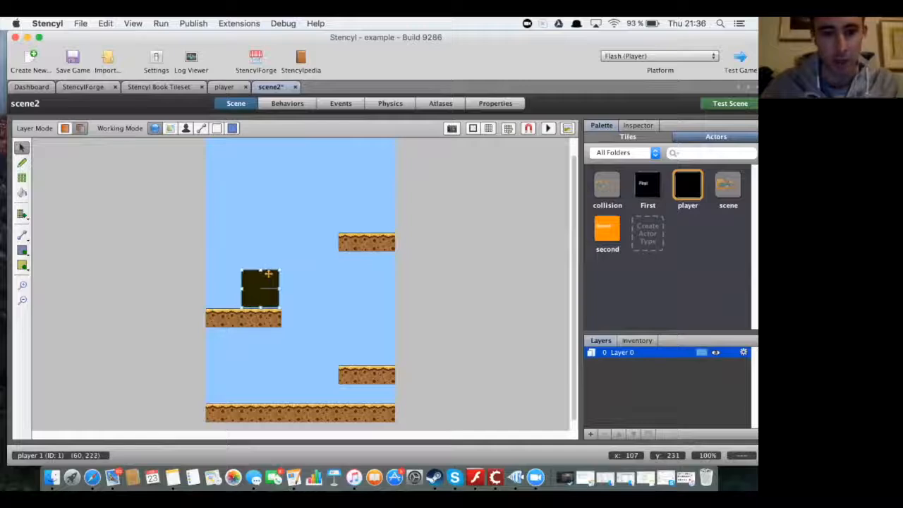
- Select individual tiles of the upper platform and the player actor in turn to inspect them, ending with nothing selected
{"action": "left_click", "coordinate": [346, 244]}
{"action": "left_click", "coordinate": [366, 245]}
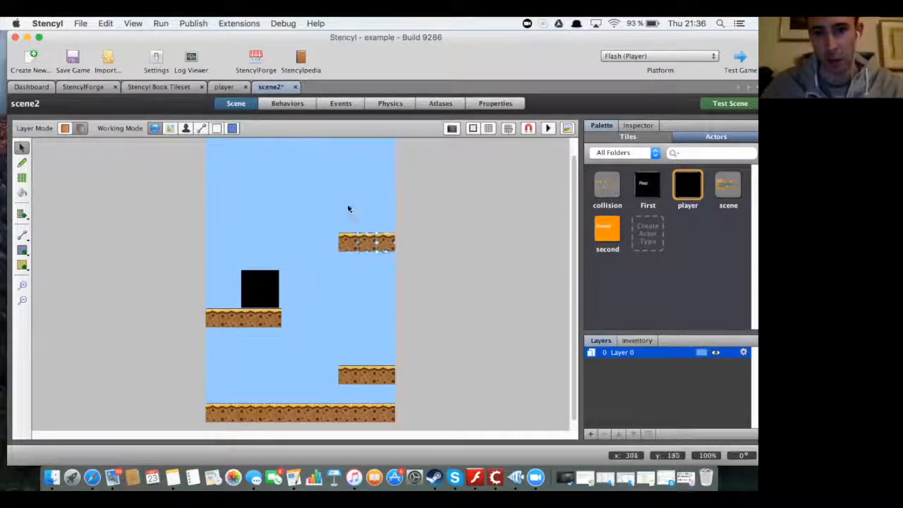
{"action": "left_click", "coordinate": [349, 242]}
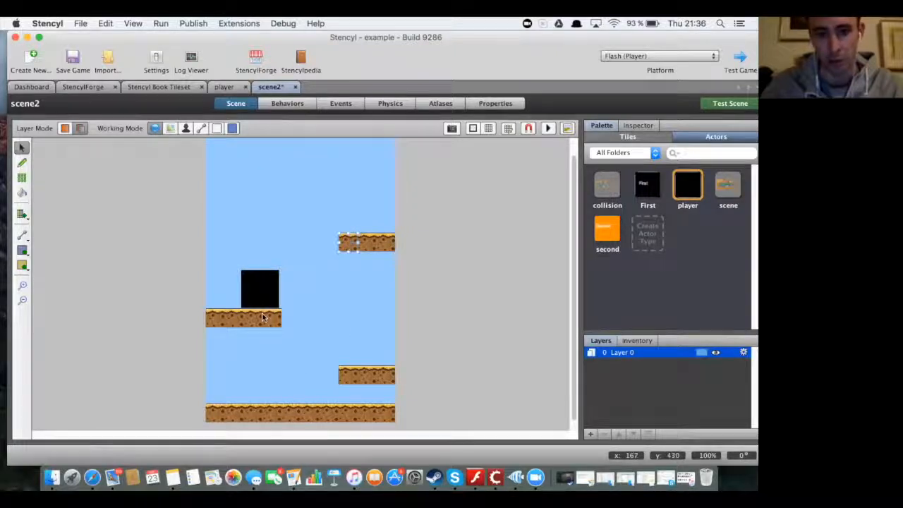
{"action": "left_click", "coordinate": [264, 286]}
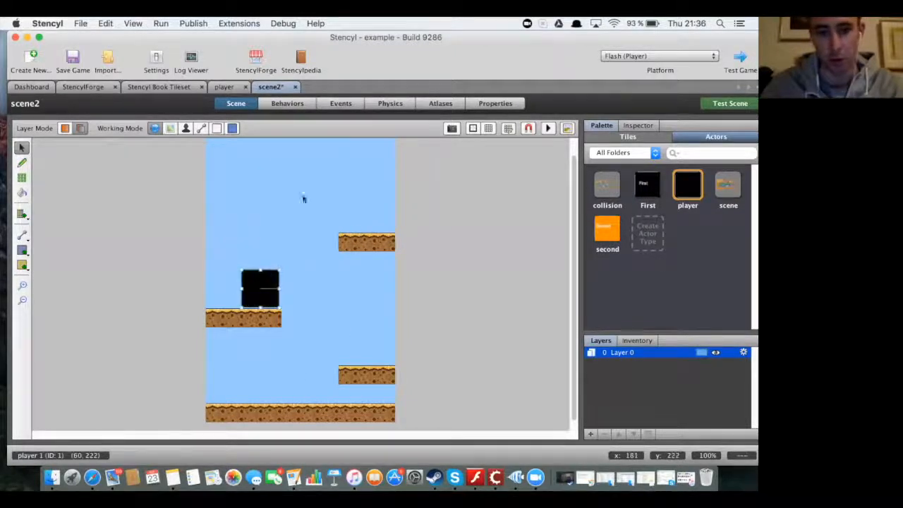
{"action": "left_click", "coordinate": [322, 304]}
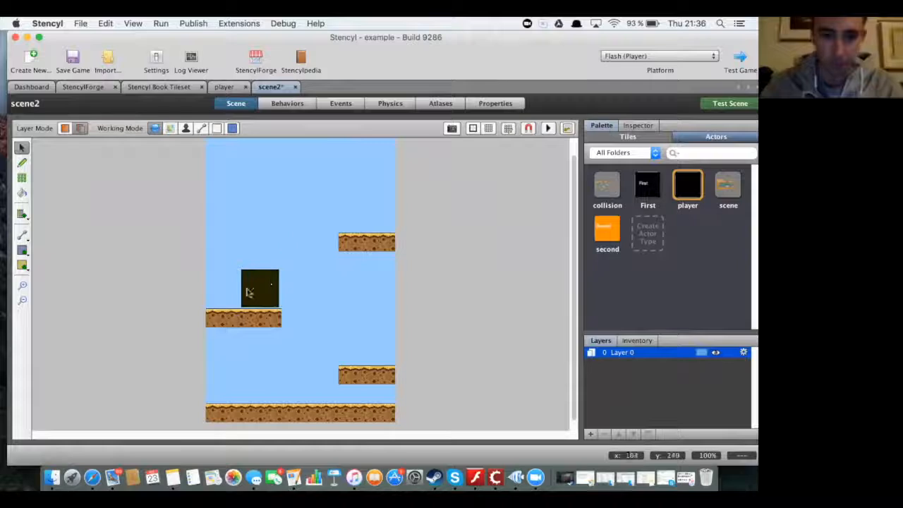
{"action": "left_click", "coordinate": [256, 292]}
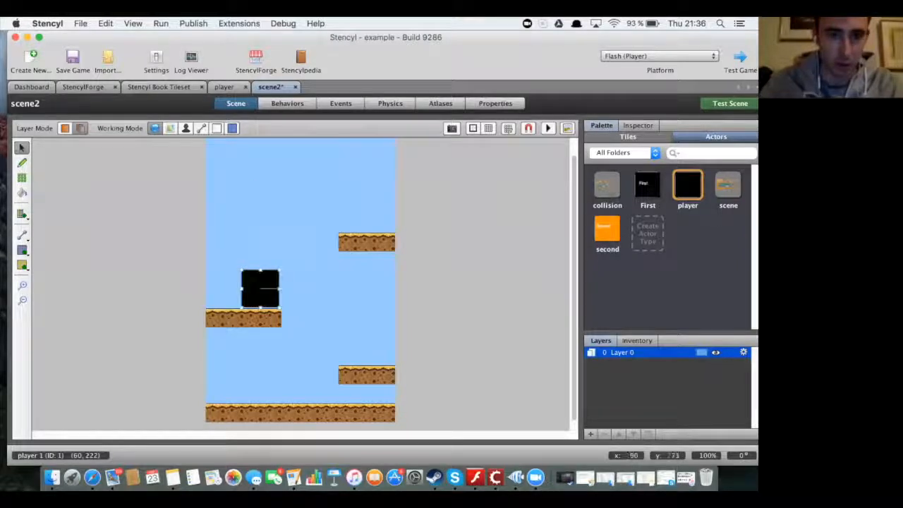
{"action": "left_click", "coordinate": [264, 244]}
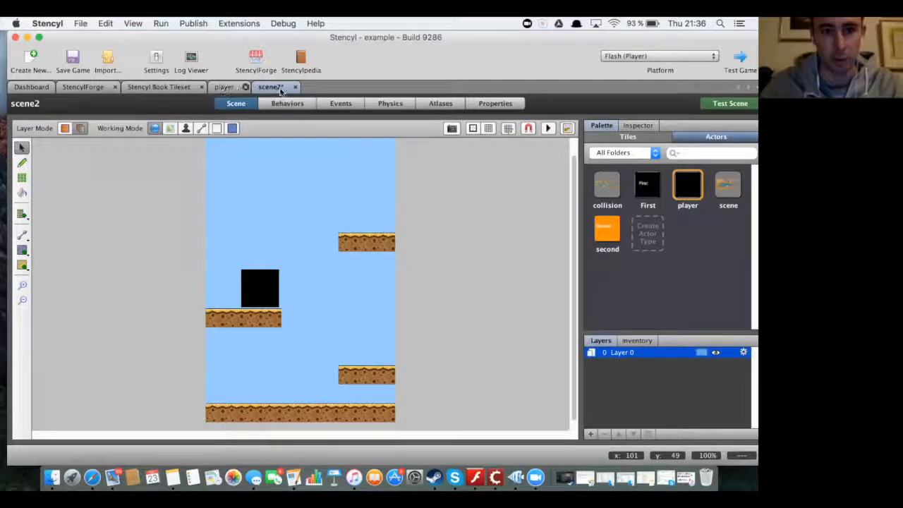
- Remove the Jump and Run Movement and Always Simulate behaviors from the player actor type
{"action": "left_click", "coordinate": [224, 87]}
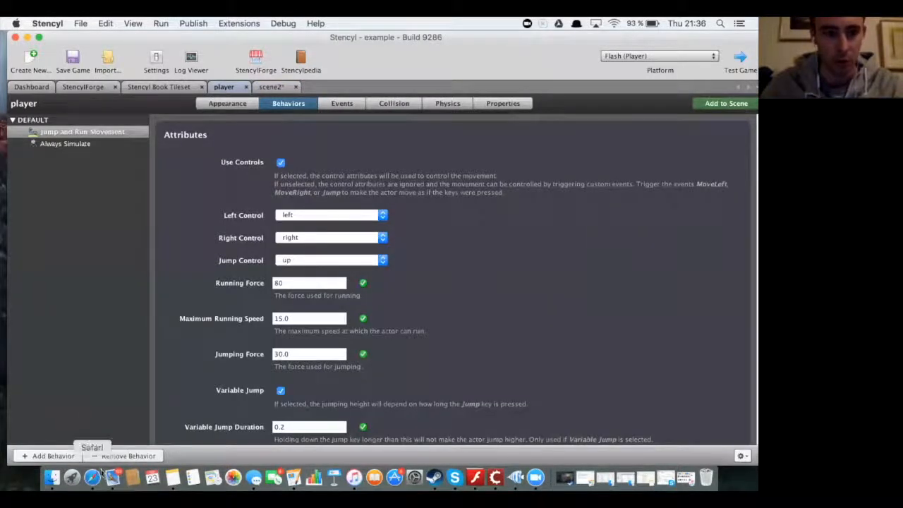
{"action": "left_click", "coordinate": [123, 456]}
{"action": "left_click", "coordinate": [532, 285]}
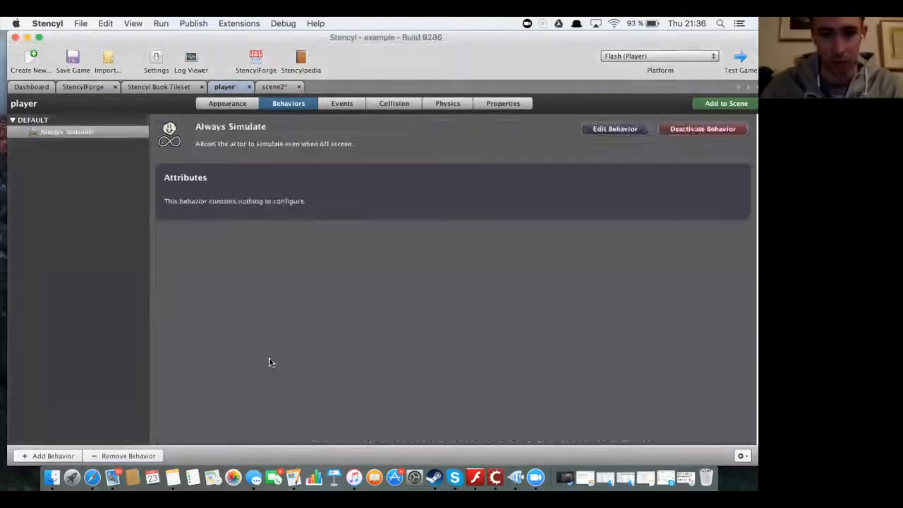
{"action": "left_click", "coordinate": [123, 456]}
{"action": "left_click", "coordinate": [491, 283]}
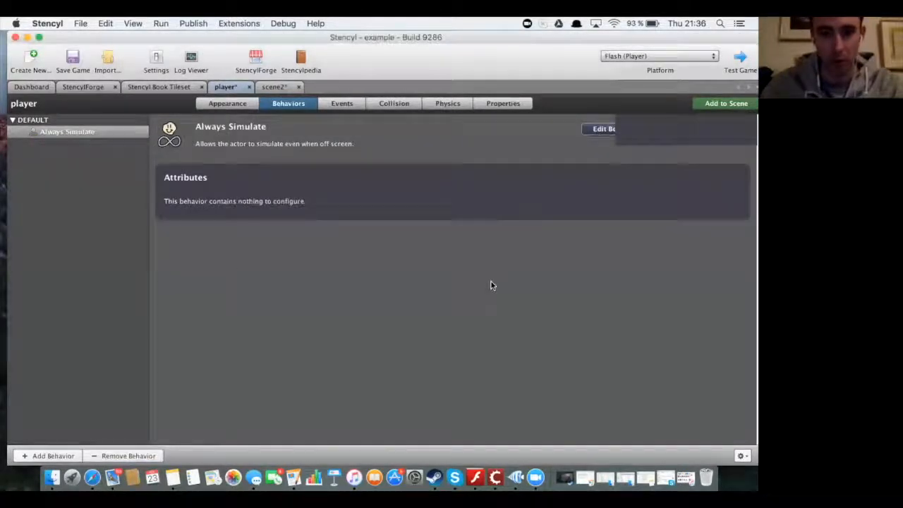
- Examine the player's animation frame and select its box collision shape to view the dimensions
{"action": "left_click", "coordinate": [213, 103]}
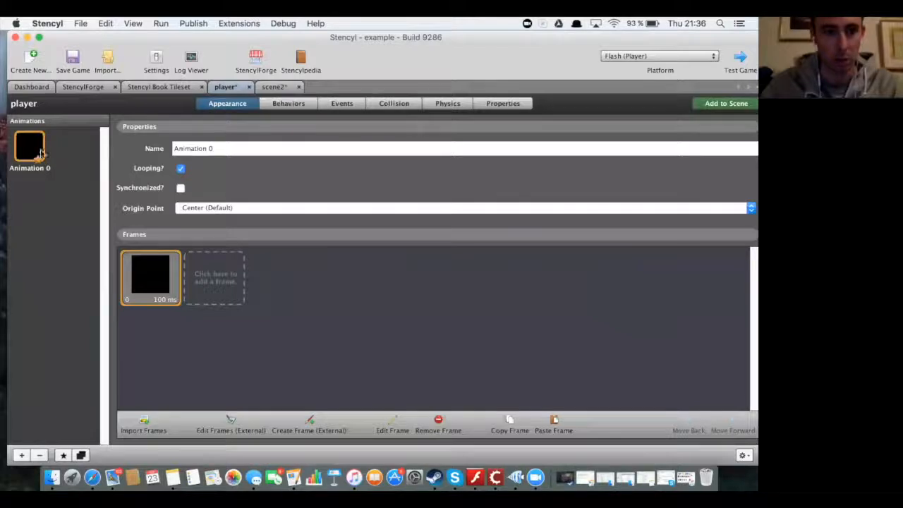
{"action": "left_click", "coordinate": [400, 103]}
{"action": "left_click", "coordinate": [354, 295]}
{"action": "left_click", "coordinate": [312, 297]}
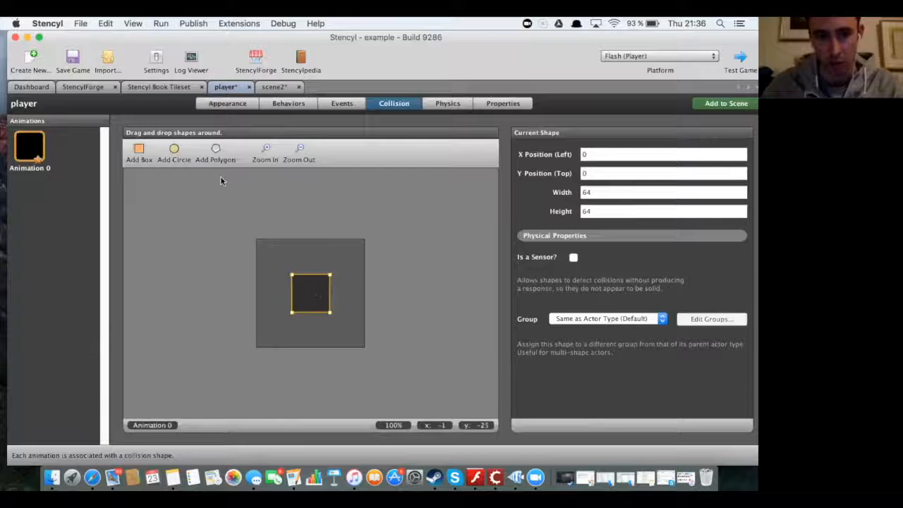
- Add a circle collision shape with radius 16 at position 0, 0 to the player and delete it again
{"action": "left_click", "coordinate": [174, 148]}
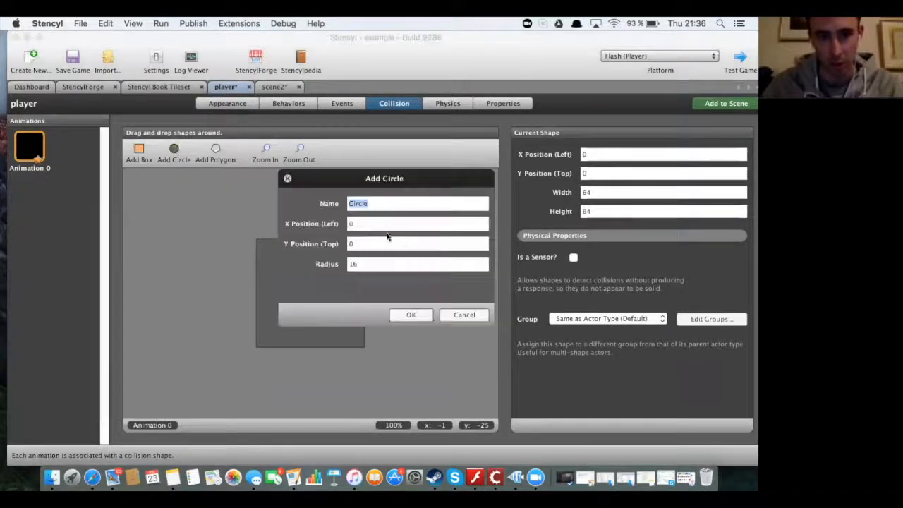
{"action": "left_click", "coordinate": [419, 316]}
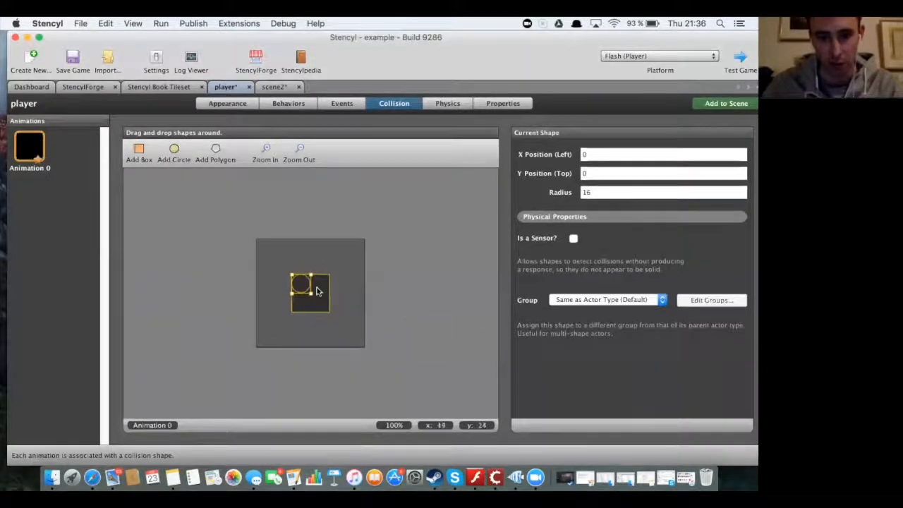
{"action": "key", "text": "Delete"}
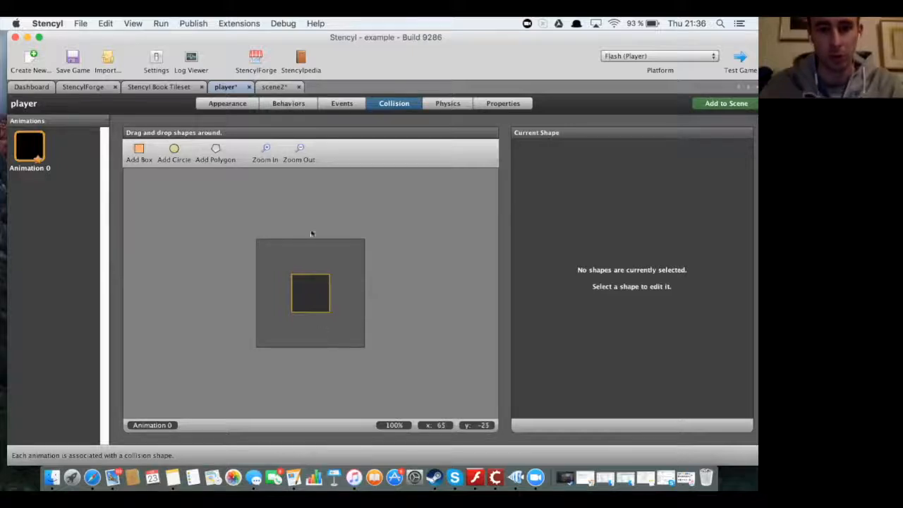
- Attach the Jump and Run Movement behavior to the player actor type and review its attributes
{"action": "left_click", "coordinate": [282, 106]}
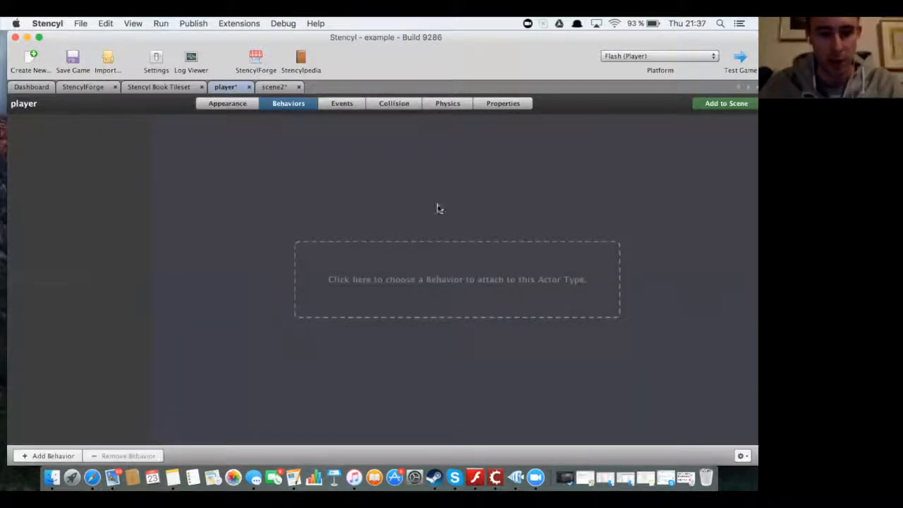
{"action": "left_click", "coordinate": [27, 457]}
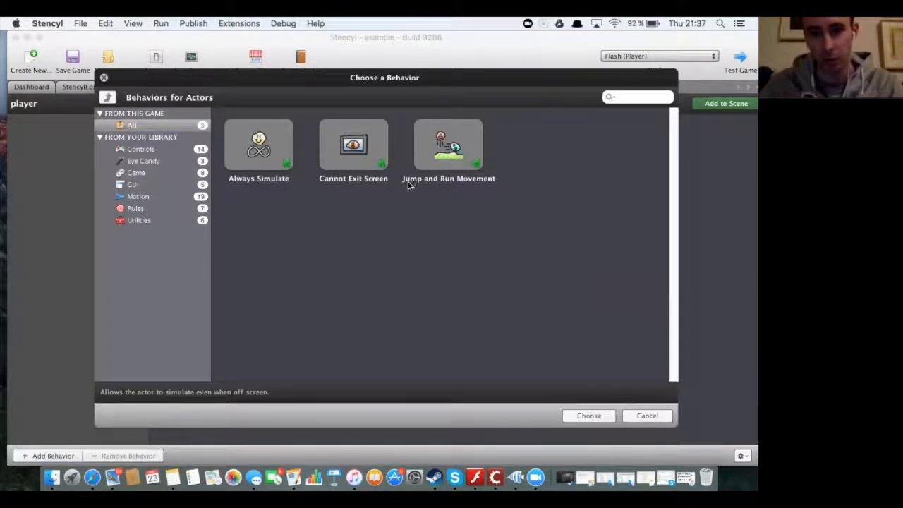
{"action": "left_click", "coordinate": [462, 151]}
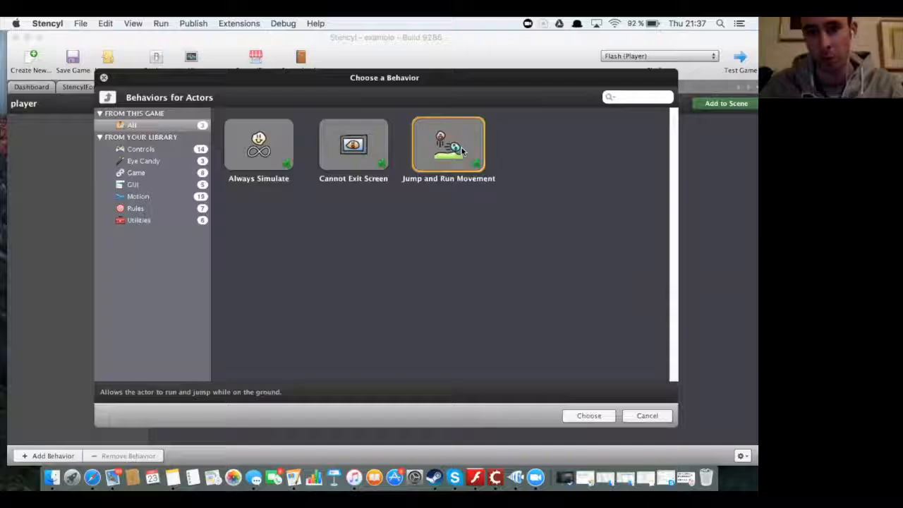
{"action": "left_click", "coordinate": [588, 416]}
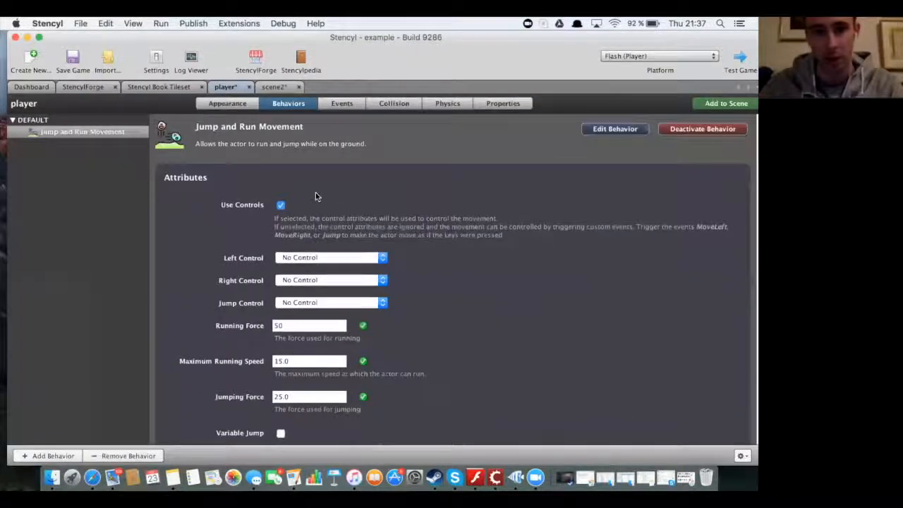
{"action": "scroll", "coordinate": [427, 292], "scroll_direction": "down", "scroll_amount": 3}
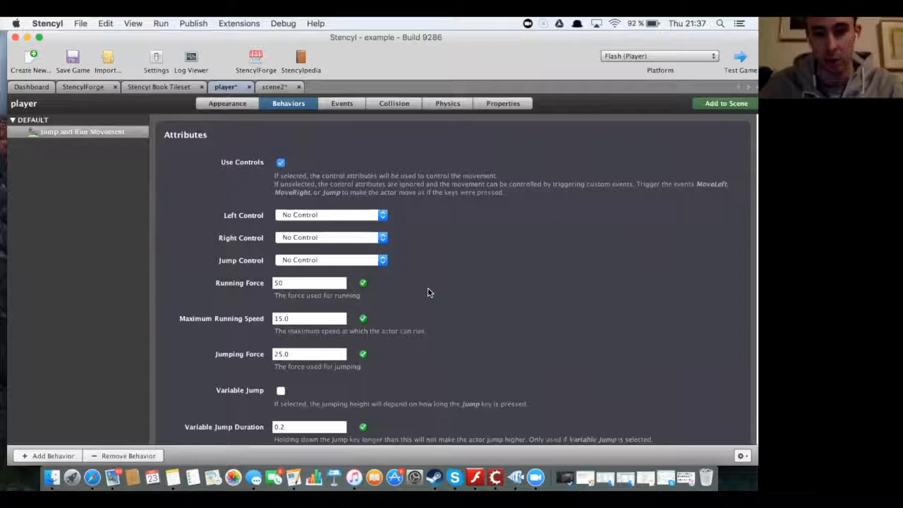
{"action": "scroll", "coordinate": [427, 293], "scroll_direction": "up", "scroll_amount": 3}
{"action": "scroll", "coordinate": [427, 293], "scroll_direction": "down", "scroll_amount": 2}
{"action": "scroll", "coordinate": [427, 293], "scroll_direction": "up", "scroll_amount": 2}
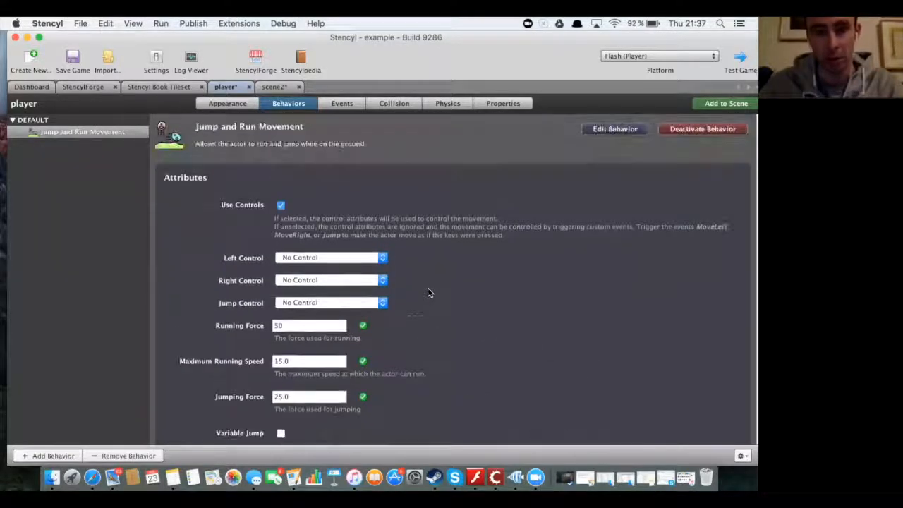
- Assign the Jump and Run Movement controls: left for Left Control, right for Right Control and up for Jump Control
{"action": "scroll", "coordinate": [418, 256], "scroll_direction": "down", "scroll_amount": 2}
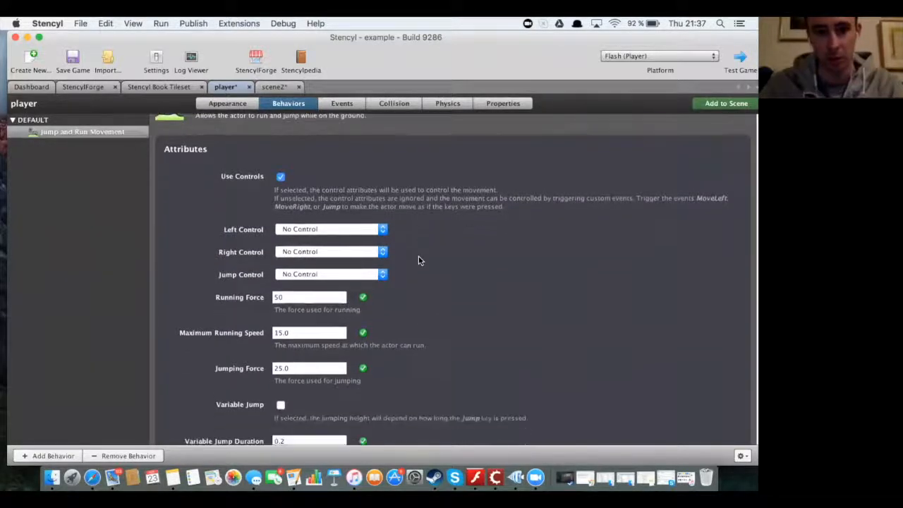
{"action": "left_click", "coordinate": [383, 230]}
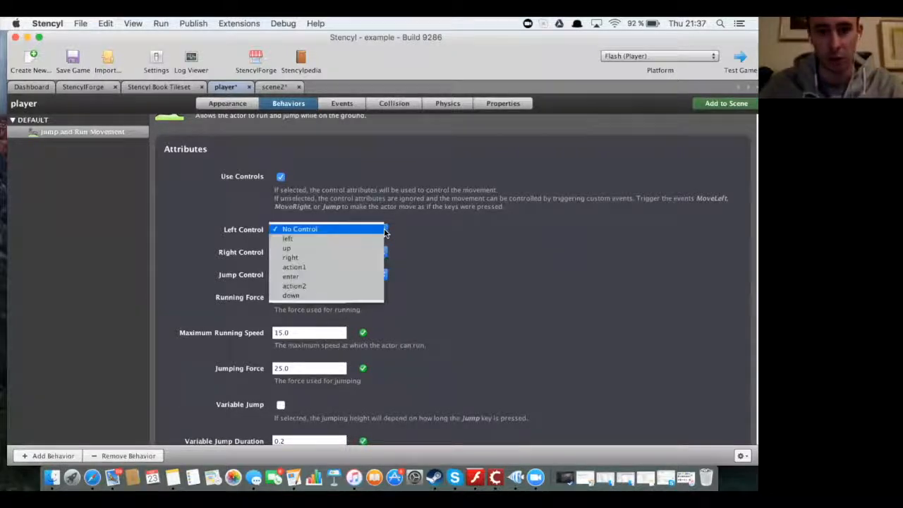
{"action": "left_click", "coordinate": [333, 238]}
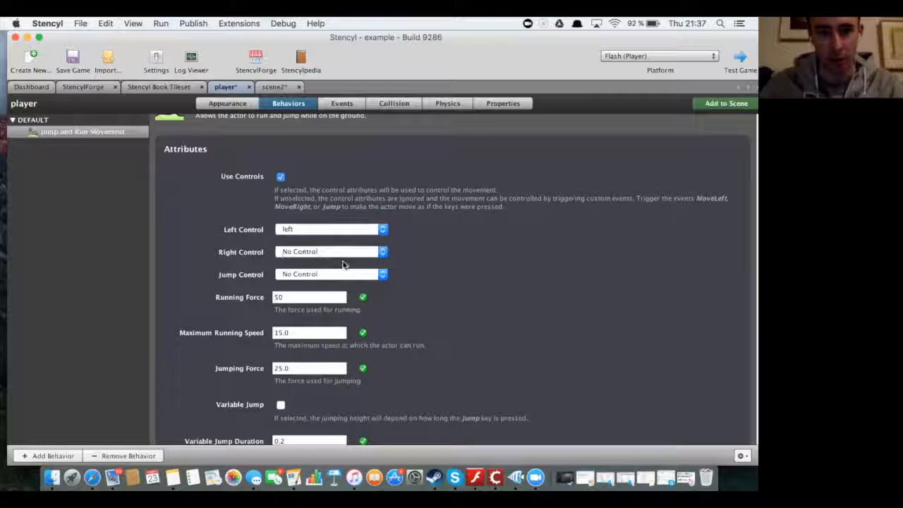
{"action": "left_click", "coordinate": [383, 253]}
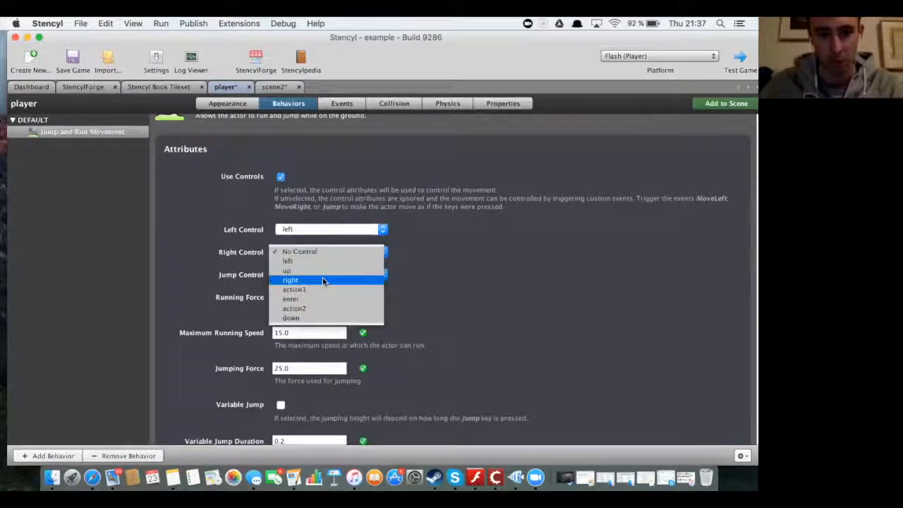
{"action": "left_click", "coordinate": [326, 281]}
{"action": "left_click", "coordinate": [365, 278]}
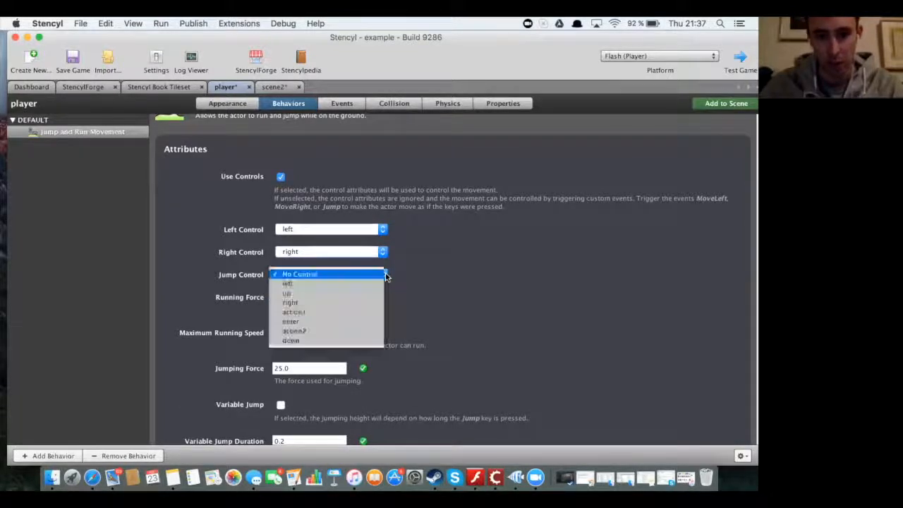
{"action": "left_click", "coordinate": [306, 289]}
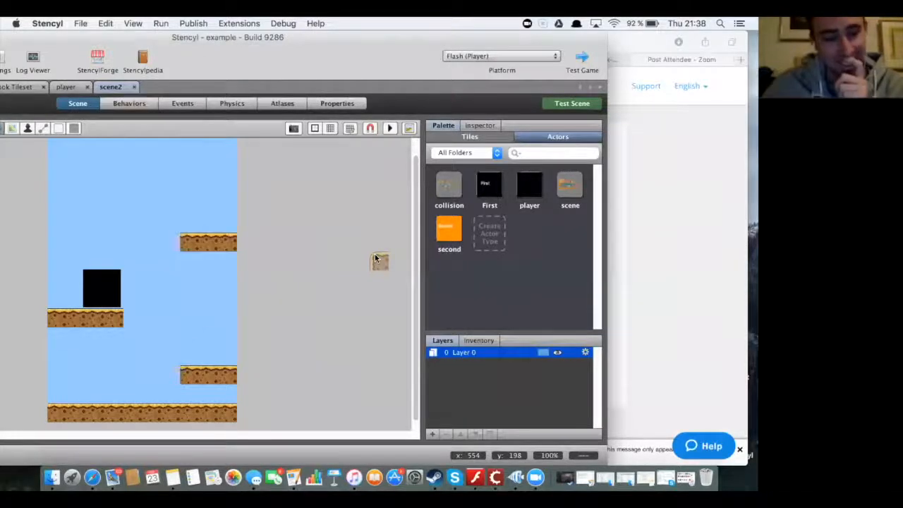
- Playtest the scene in the Flash Player window by moving the player actor left and right
{"action": "key", "text": "Right"}
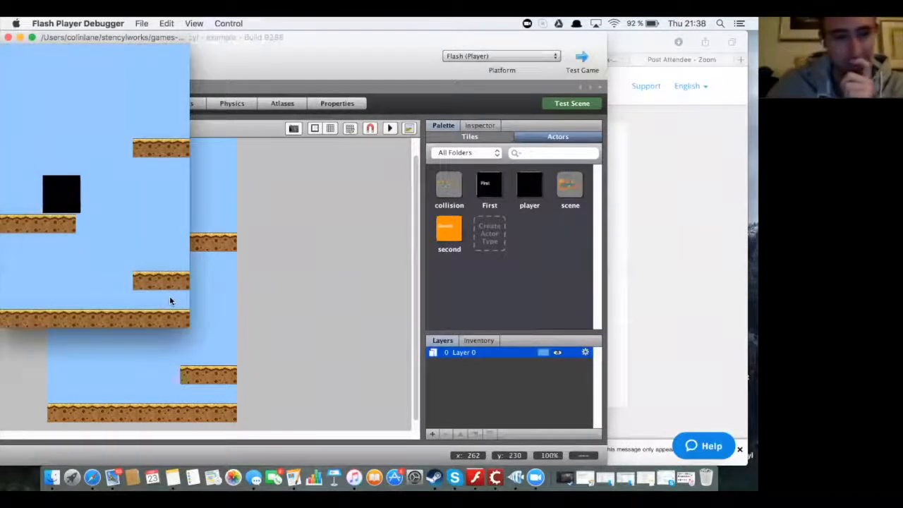
{"action": "key", "text": "Left"}
{"action": "key", "text": "Right"}
{"action": "key", "text": "Left"}
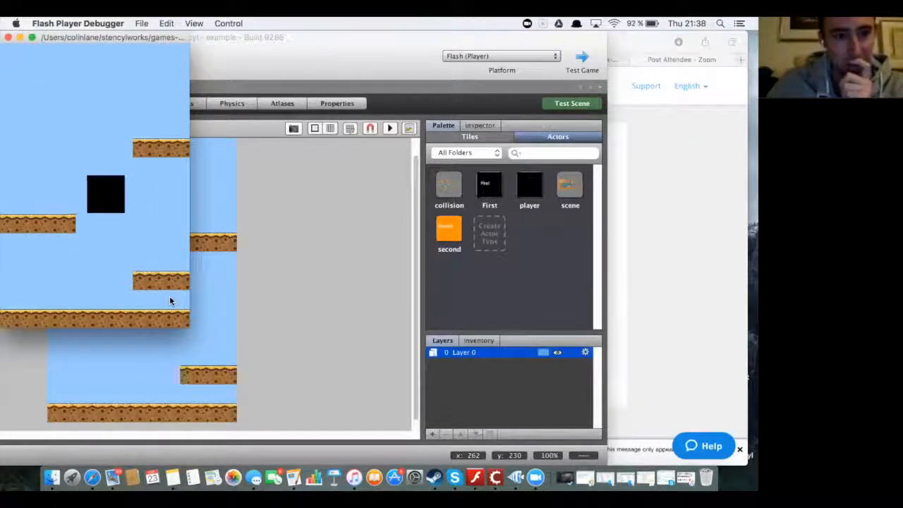
{"action": "key", "text": "Right"}
{"action": "key", "text": "Right"}
{"action": "key", "text": "Left"}
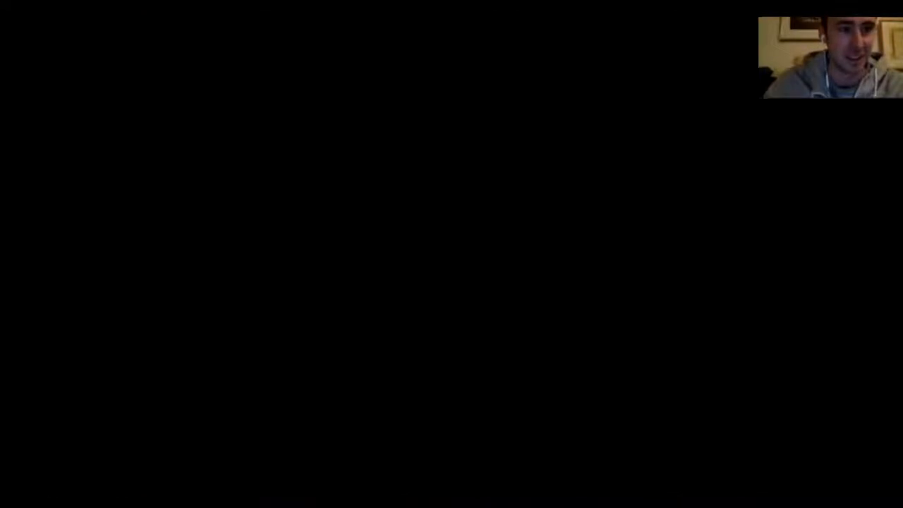
- Playtest running and jumping between the platforms and the ground, and return to the physics settings of scene2 in Stencyl
{"action": "key", "text": "Right"}
{"action": "key", "text": "Up"}
{"action": "key", "text": "Left"}
{"action": "key", "text": "Up"}
{"action": "key", "text": "Right"}
{"action": "key", "text": "Up"}
{"action": "key", "text": "Left"}
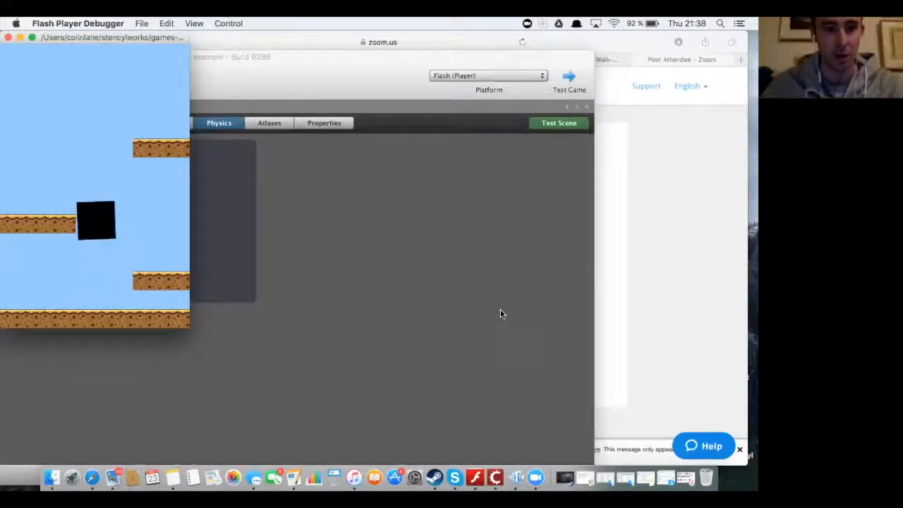
{"action": "key", "text": "Up"}
{"action": "key", "text": "Right"}
{"action": "key", "text": "Left"}
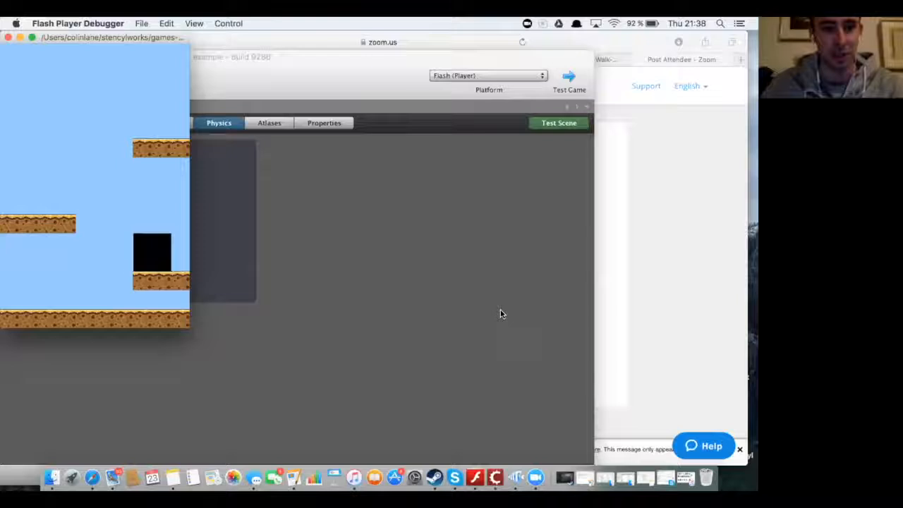
{"action": "key", "text": "Left"}
{"action": "key", "text": "Up"}
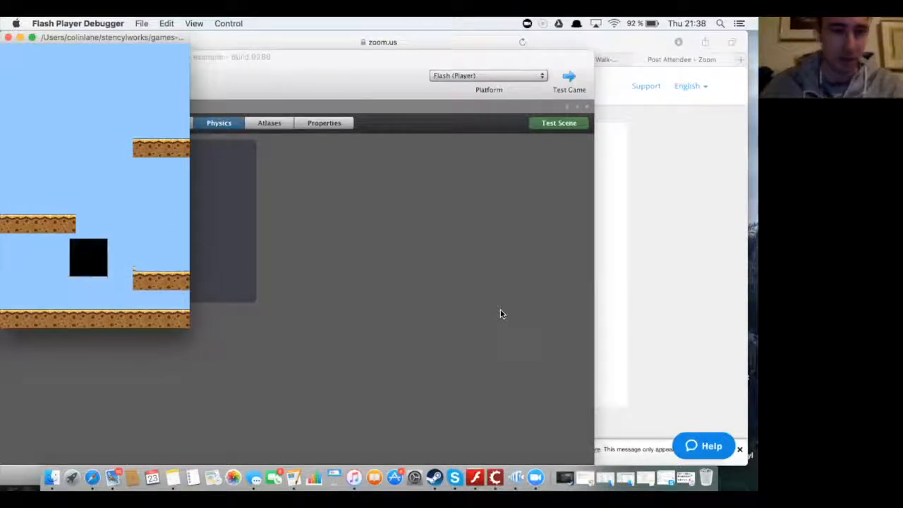
{"action": "key", "text": "Up"}
{"action": "key", "text": "Right"}
{"action": "key", "text": "Left"}
{"action": "key", "text": "Right"}
{"action": "key", "text": "Left"}
{"action": "key", "text": "Up"}
{"action": "key", "text": "Right"}
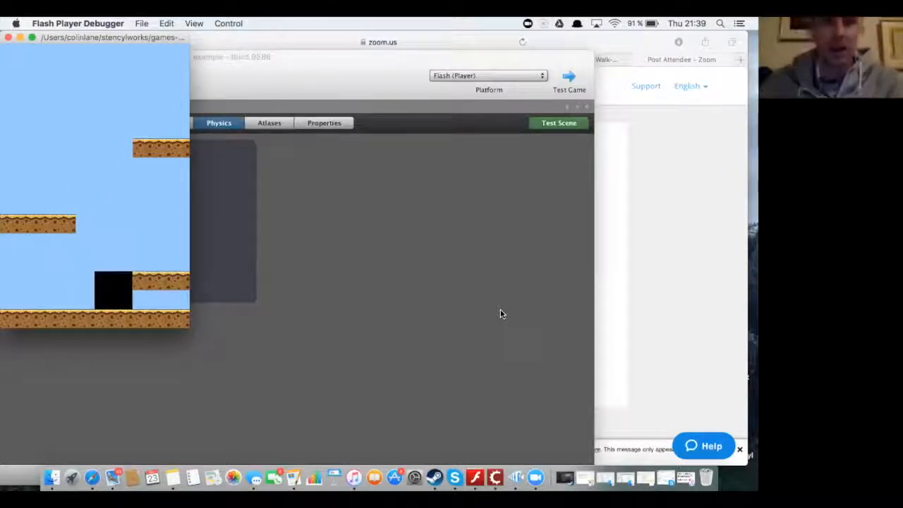
{"action": "left_click", "coordinate": [249, 306]}
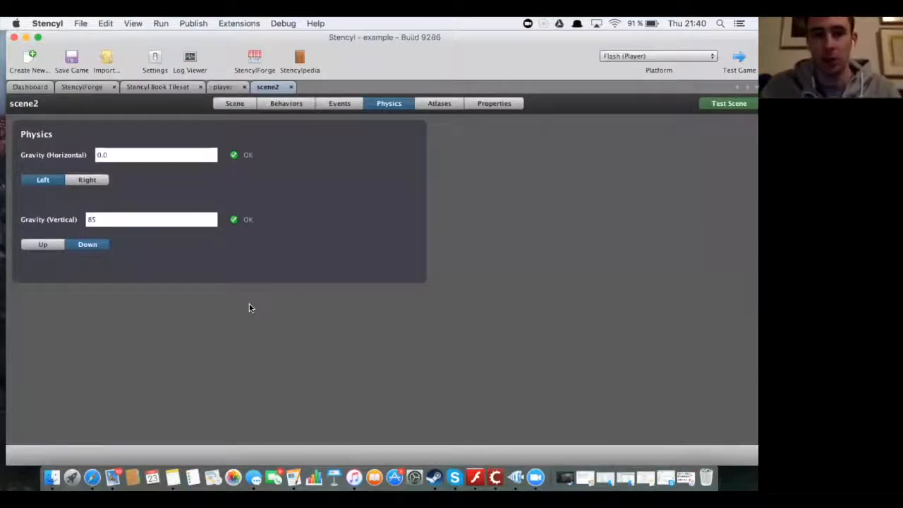